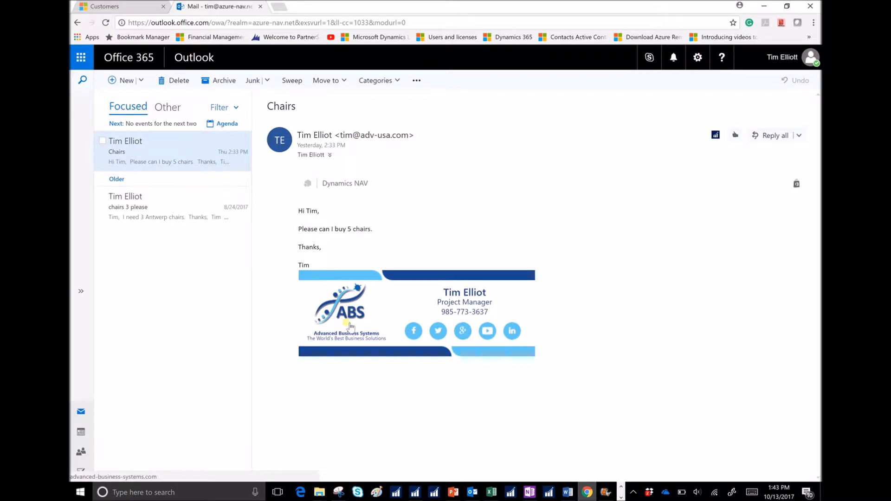
Step: Open the Dynamics NAV Contact Insights for the sender of the Chairs email and look over the customer overview
click(717, 135)
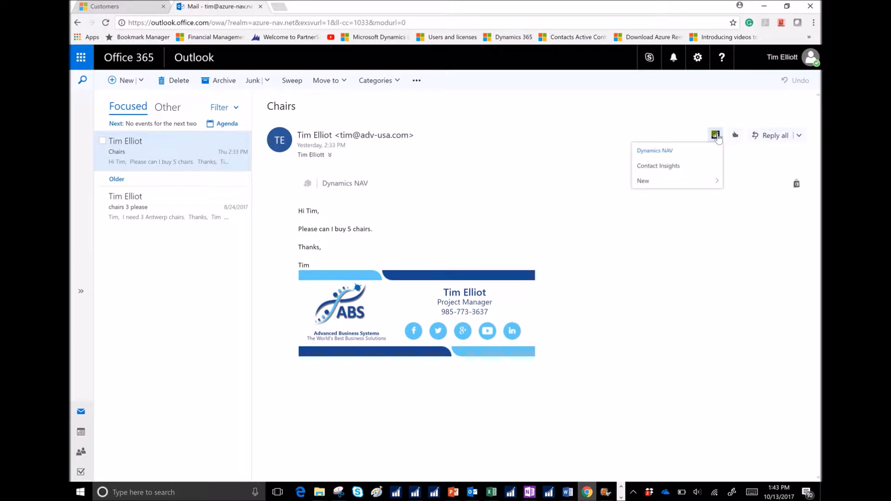
mouse_move(702, 182)
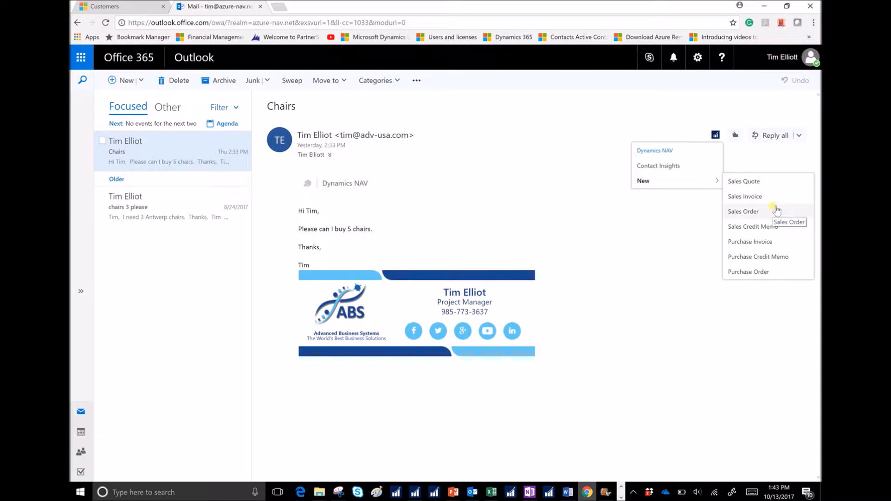
click(695, 167)
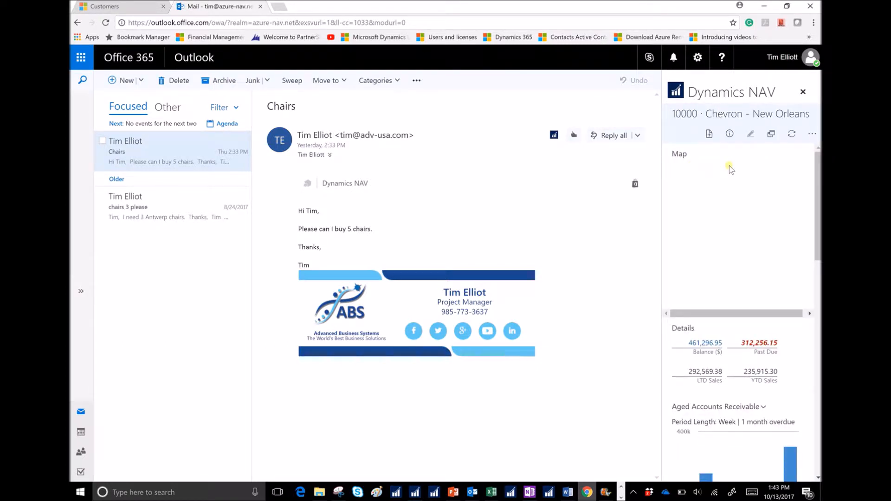
drag(818, 174, 818, 230)
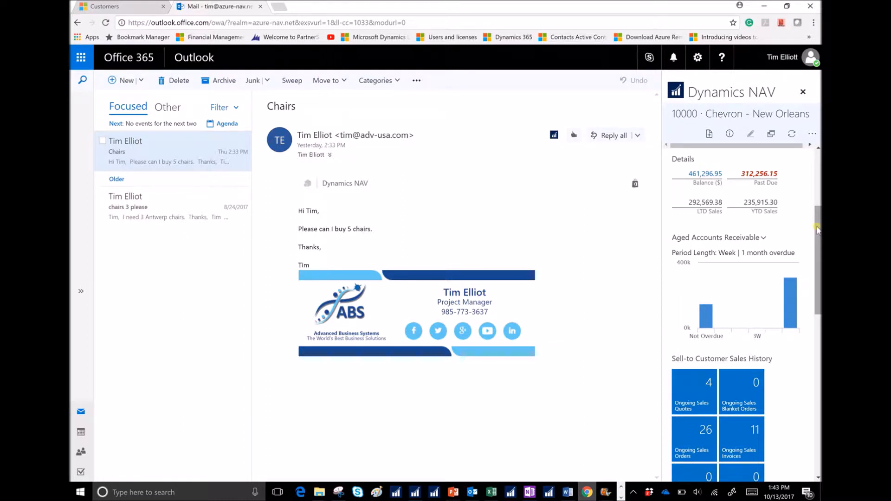
scroll(742, 192, up, 4)
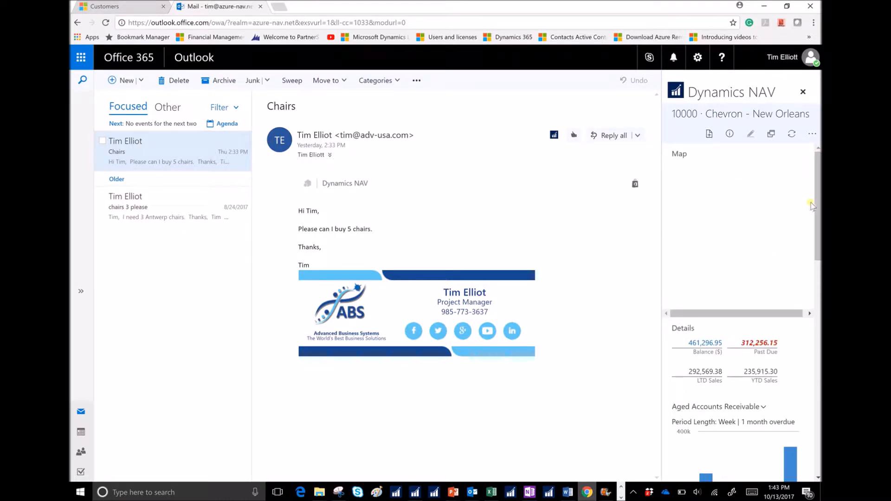
Step: Review the customer ledger entries behind the customer's balance and return to the customer overview
drag(816, 206, 818, 258)
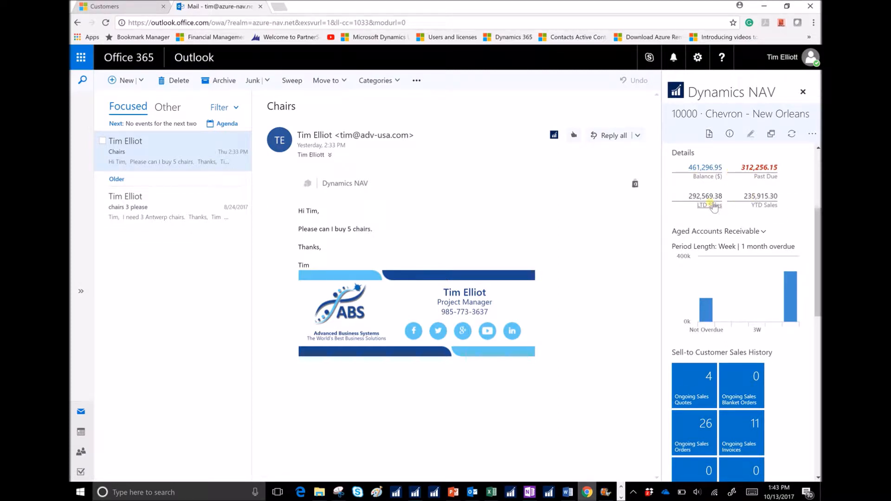
click(703, 168)
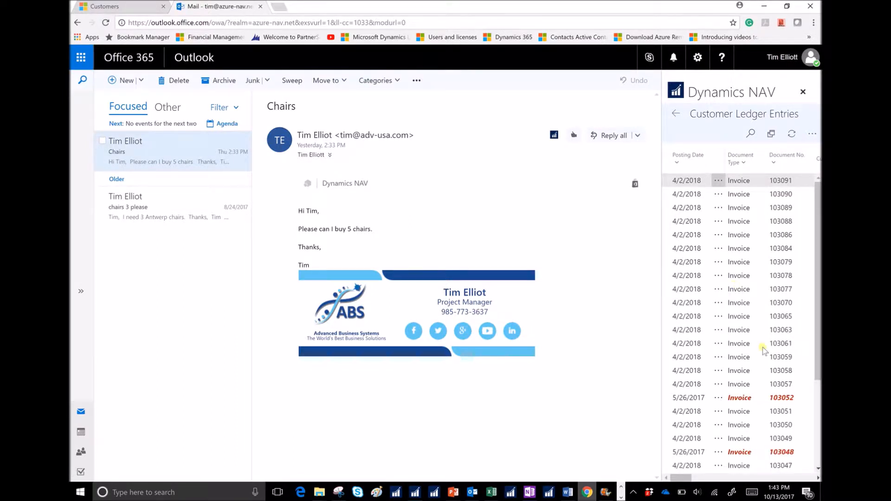
scroll(762, 347, down, 3)
scroll(762, 347, down, 1)
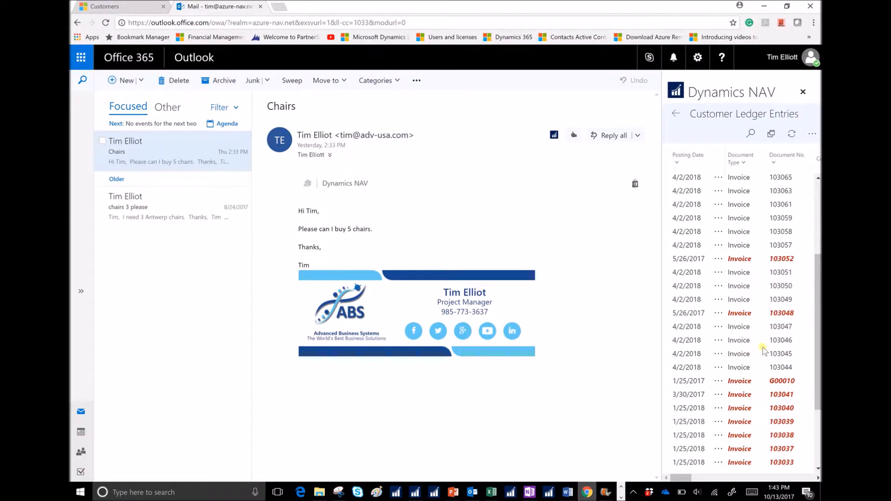
scroll(763, 351, up, 4)
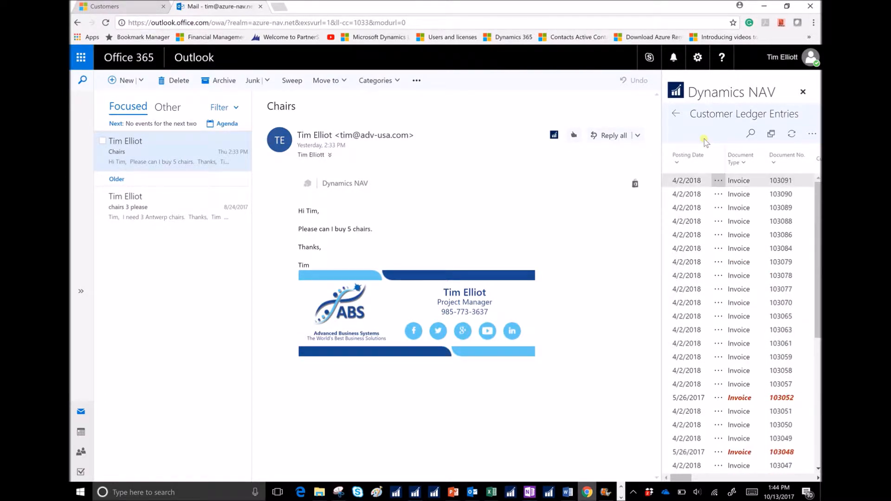
click(676, 114)
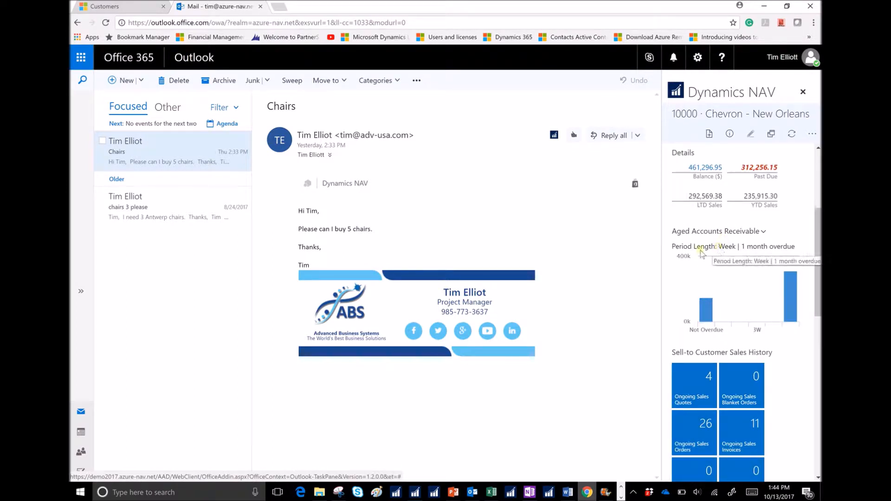
Step: Examine the amounts in the Aged Accounts Receivable chart and the Sell-to Customer Sales History tiles
mouse_move(708, 320)
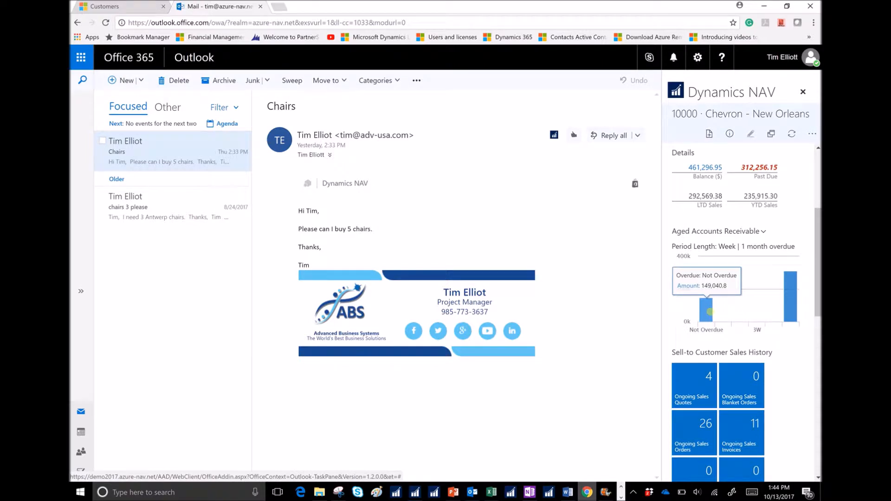
mouse_move(795, 290)
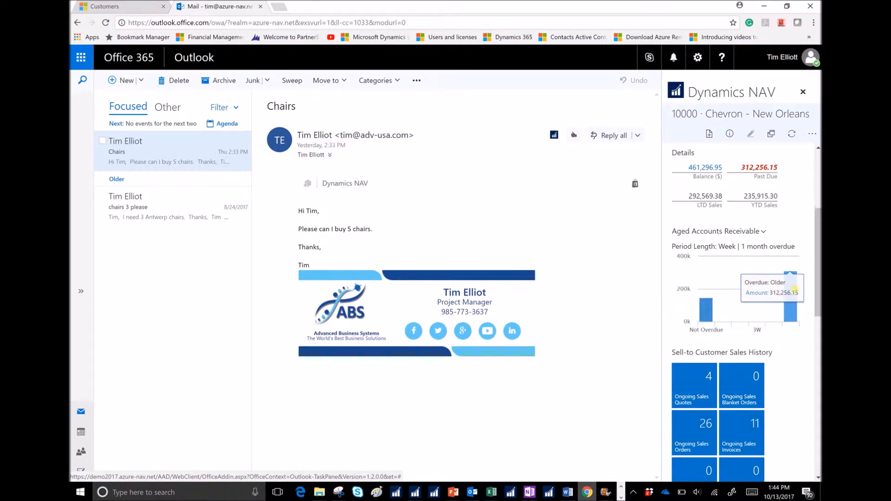
scroll(786, 368, down, 3)
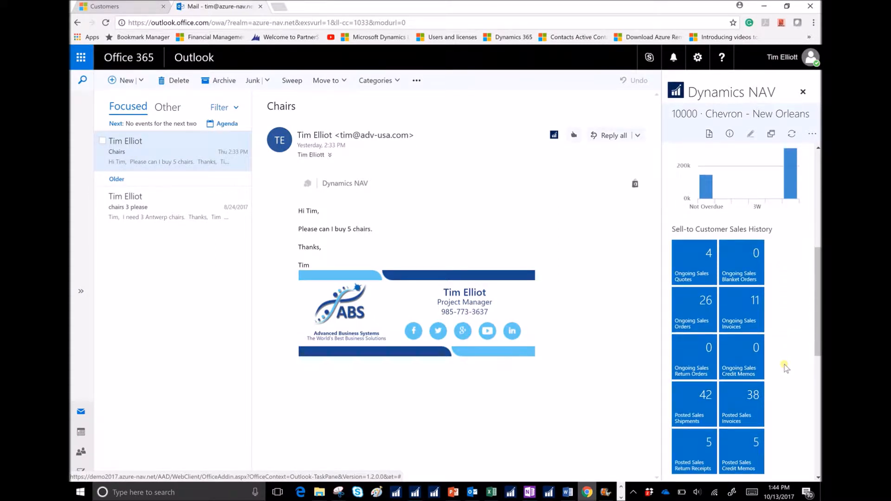
scroll(786, 369, down, 1)
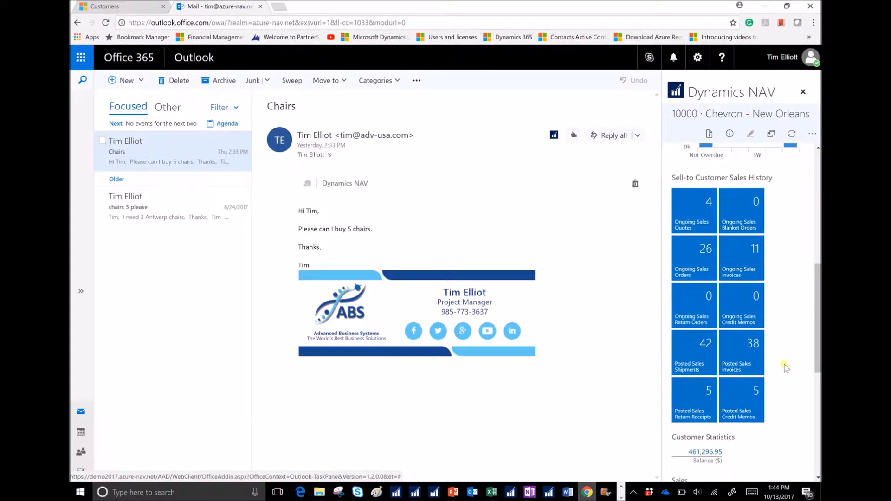
scroll(786, 369, down, 1)
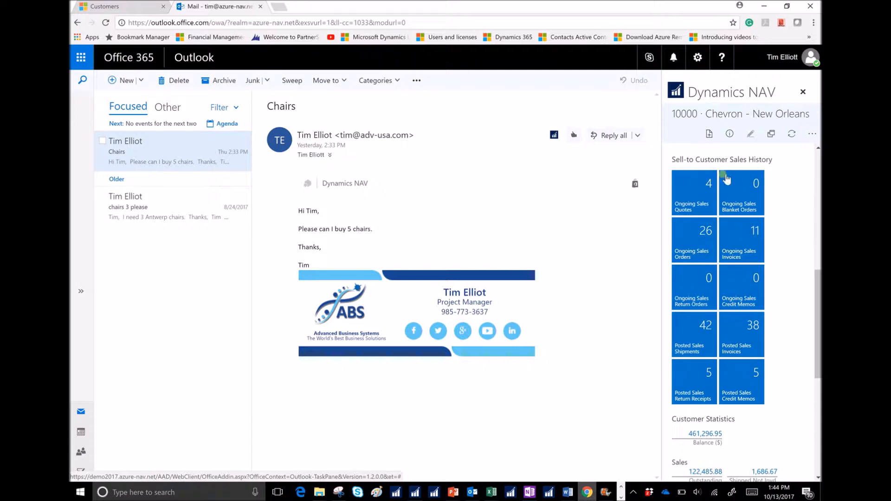
Step: View the second of the customer's ongoing sales quotes and return to the customer overview
click(697, 185)
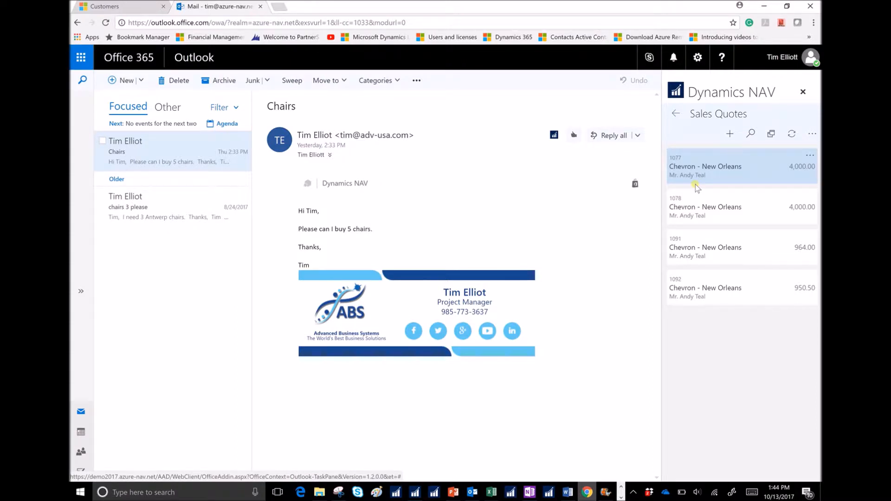
click(726, 206)
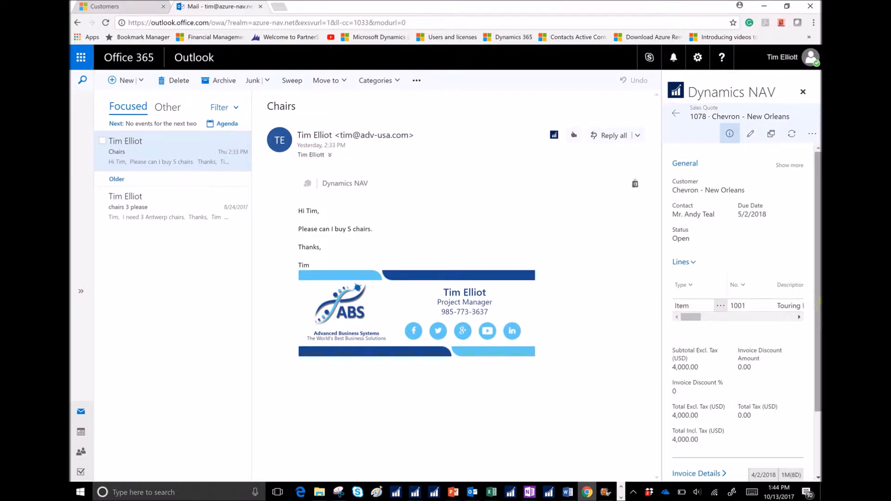
drag(819, 302, 799, 260)
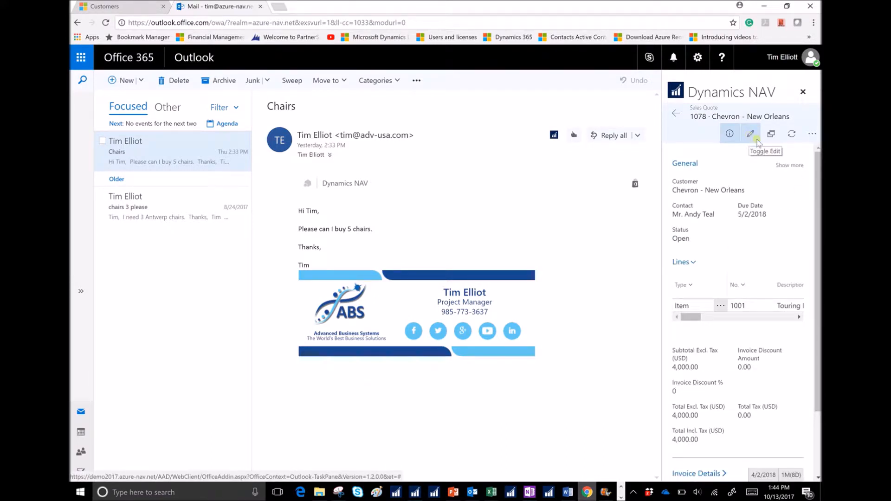
click(677, 115)
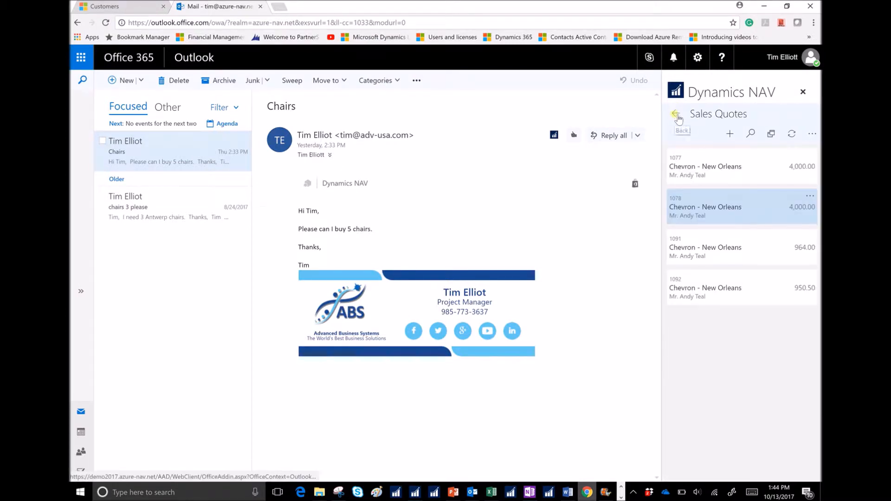
click(678, 116)
Step: Review the Customer Statistics for sales and service and the customer's dimensions
drag(818, 306, 818, 359)
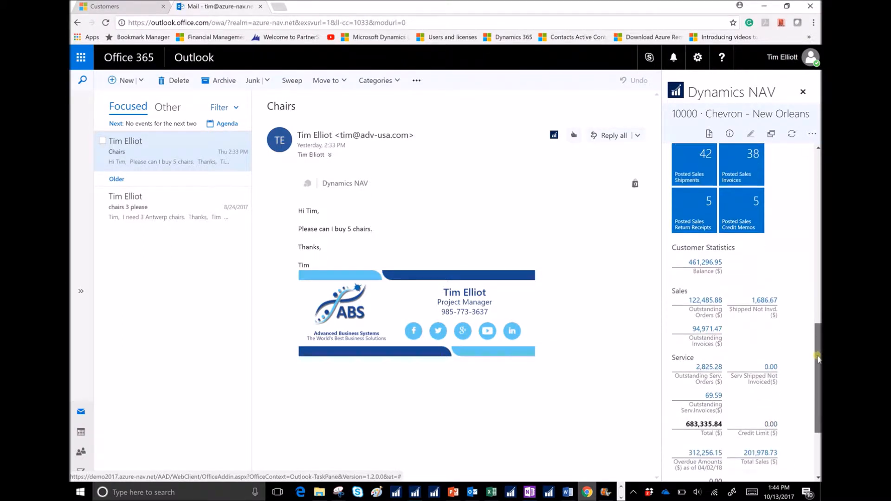
scroll(762, 255, down, 2)
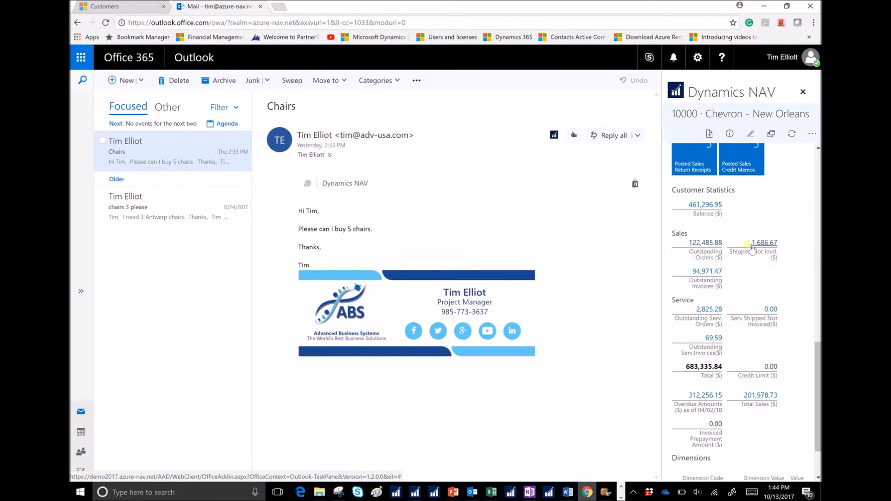
drag(819, 408, 819, 430)
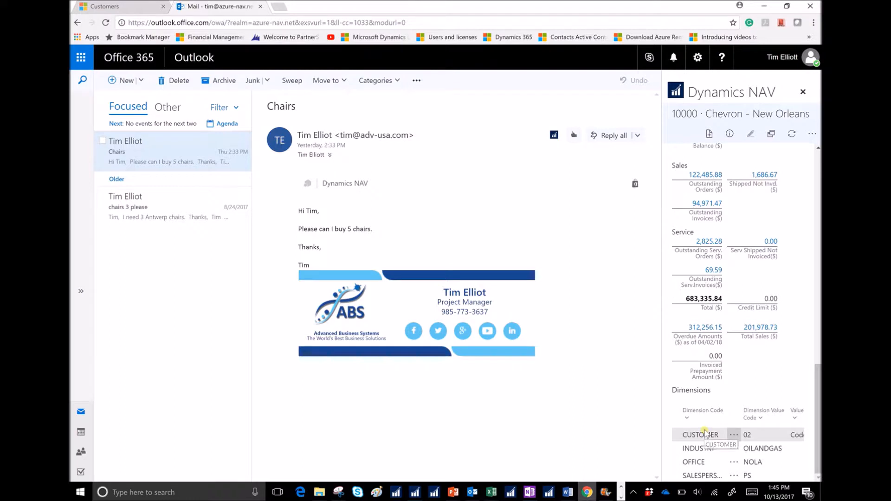
Step: Create a new sales quote for Chevron - New Orleans and dismiss the overdue balance notification
click(710, 134)
click(757, 154)
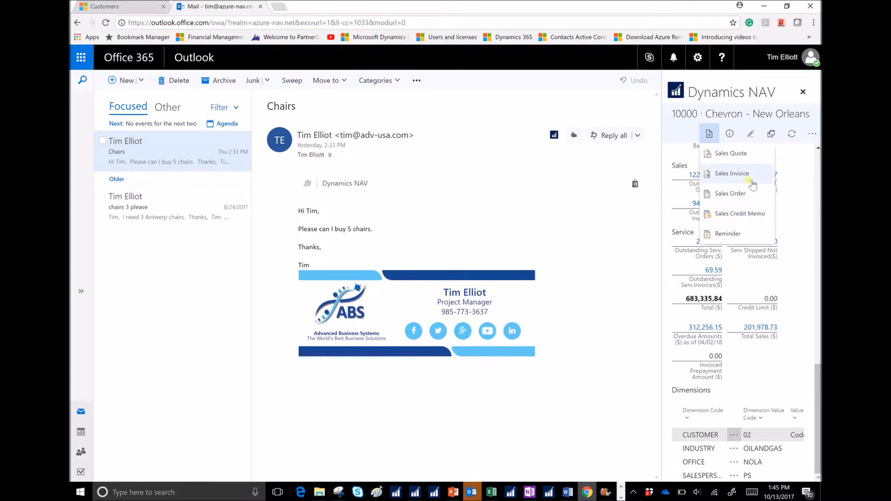
click(737, 155)
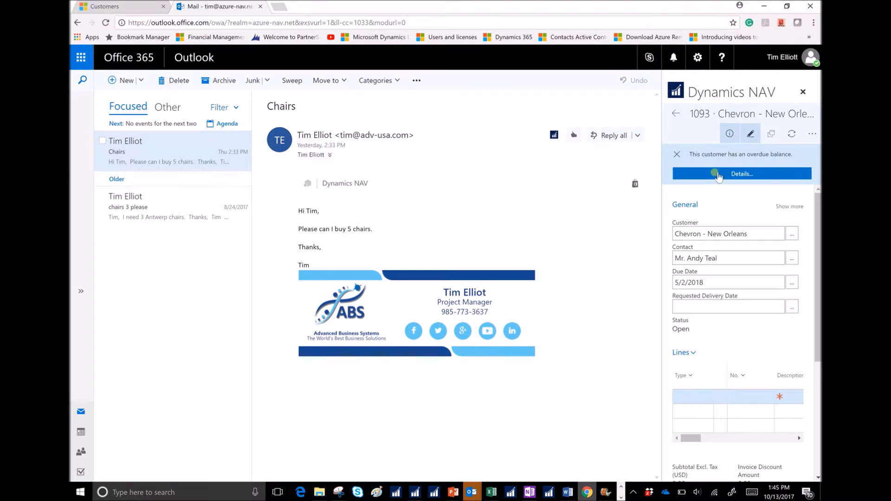
click(678, 154)
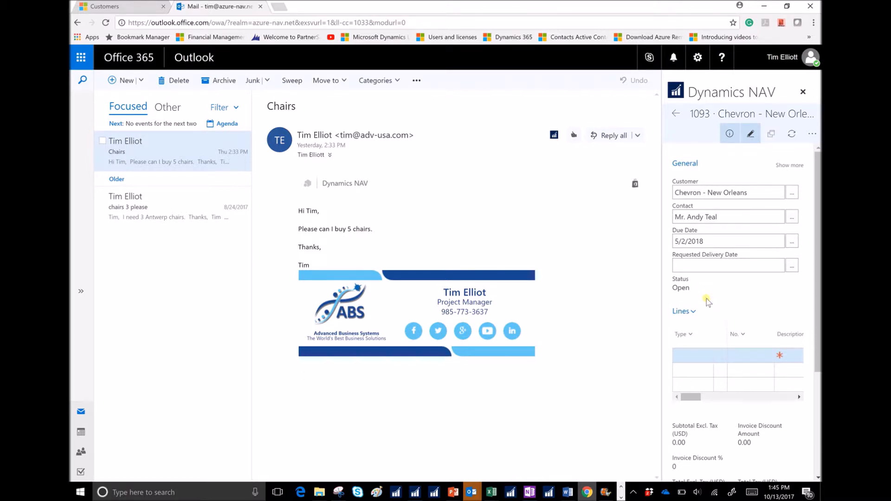
Step: Add a first quote line of type Item with item 1908-S, the LONDON Swivel Chair
click(697, 355)
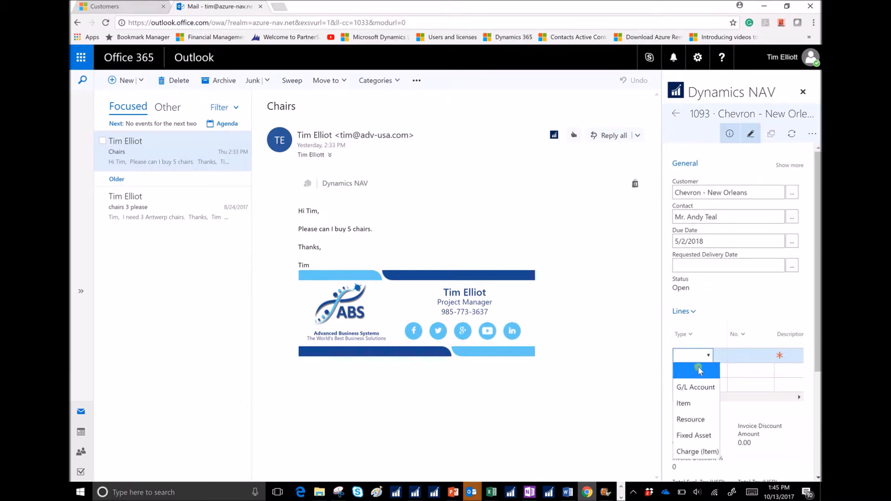
click(698, 403)
click(753, 356)
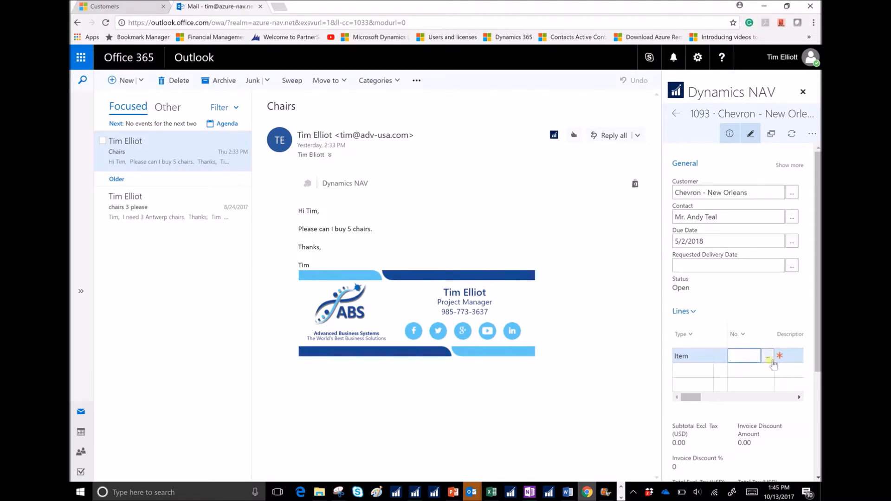
click(770, 358)
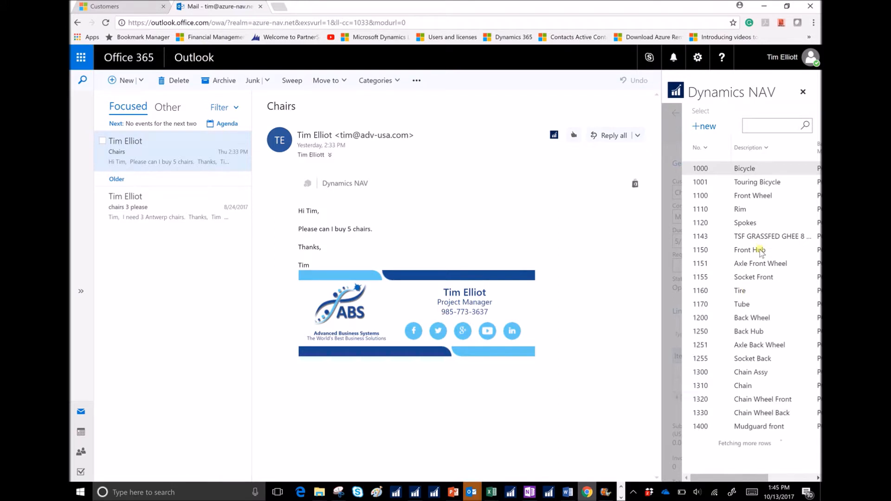
scroll(768, 358, down, 3)
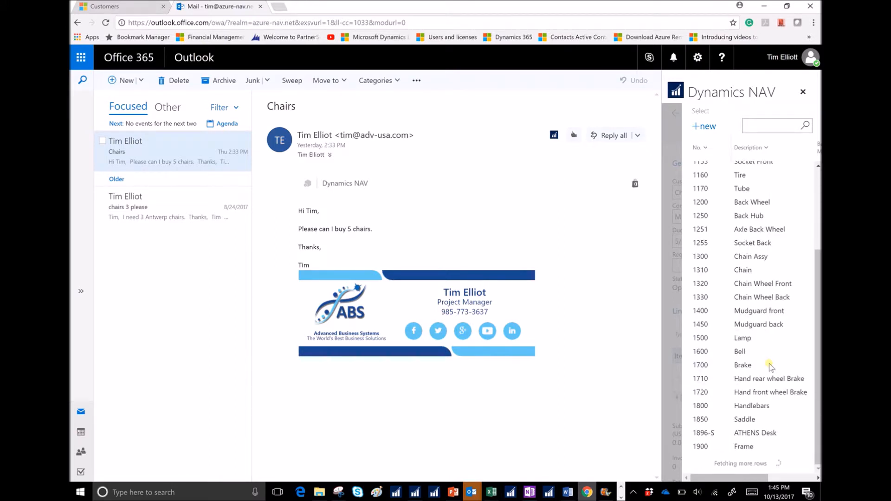
scroll(771, 367, down, 4)
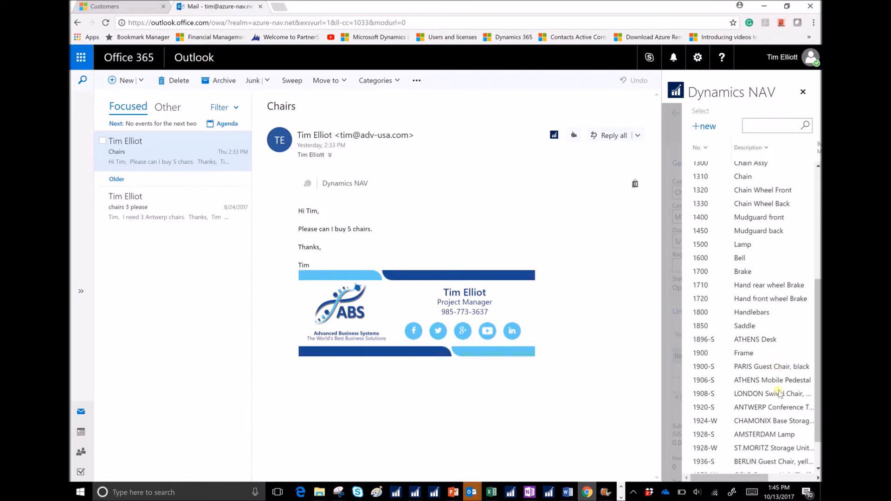
click(775, 396)
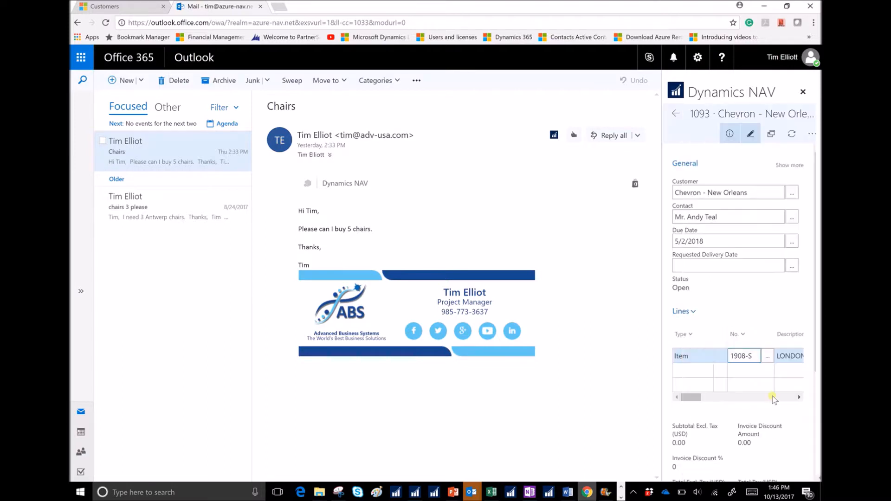
Step: Set the quantity of the swivel chair line to 5, keeping location code BLUE, and go on to the unit price
key(Tab)
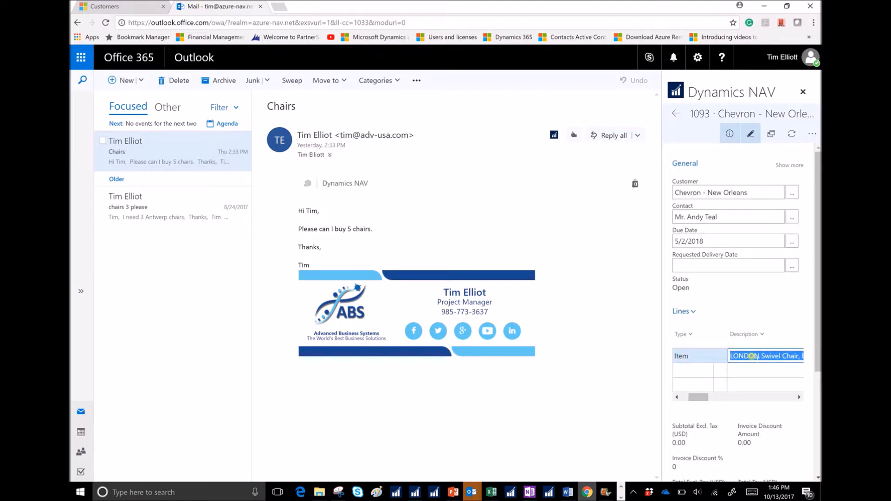
key(Tab)
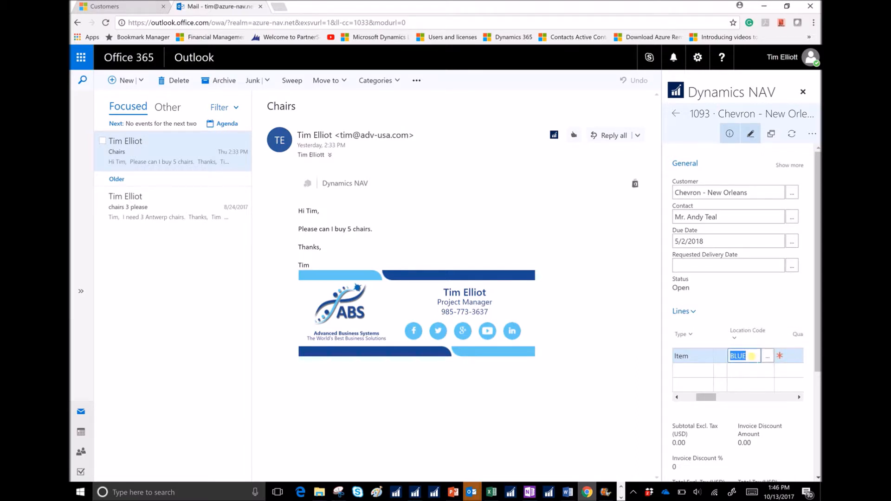
key(Tab)
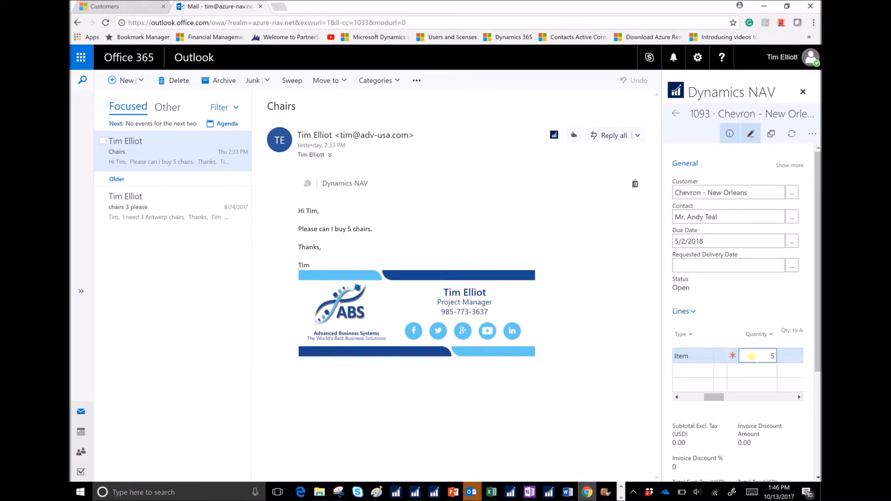
text(5)
key(Tab)
key(Tab)
key(Tab)
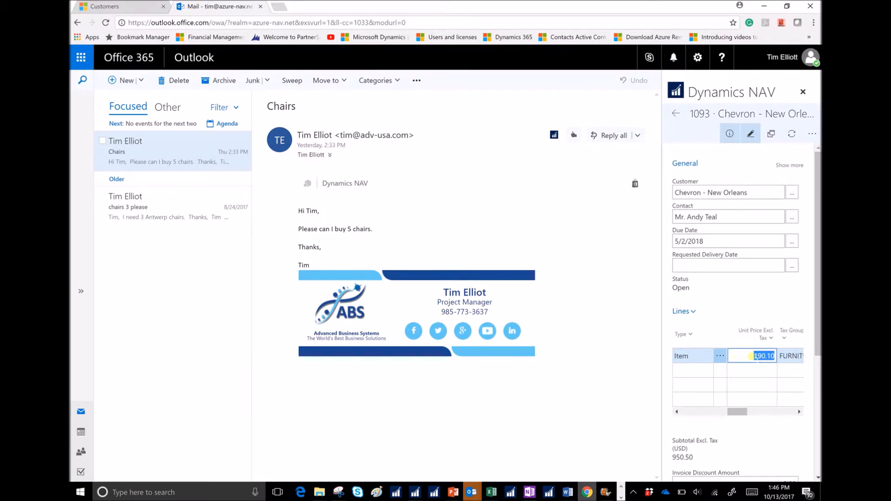
Step: Review the swivel chair line's unit price, line amount and line discount, plus the quote's invoice discount and totals
key(Tab)
key(Tab)
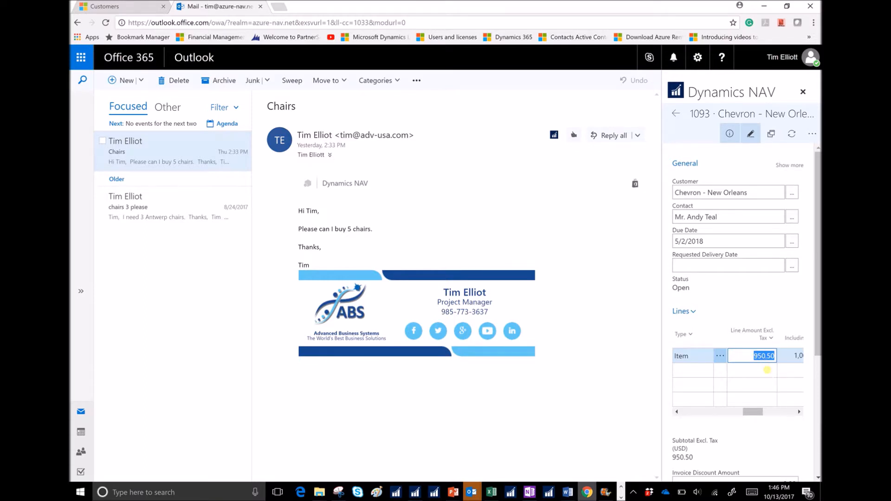
key(Tab)
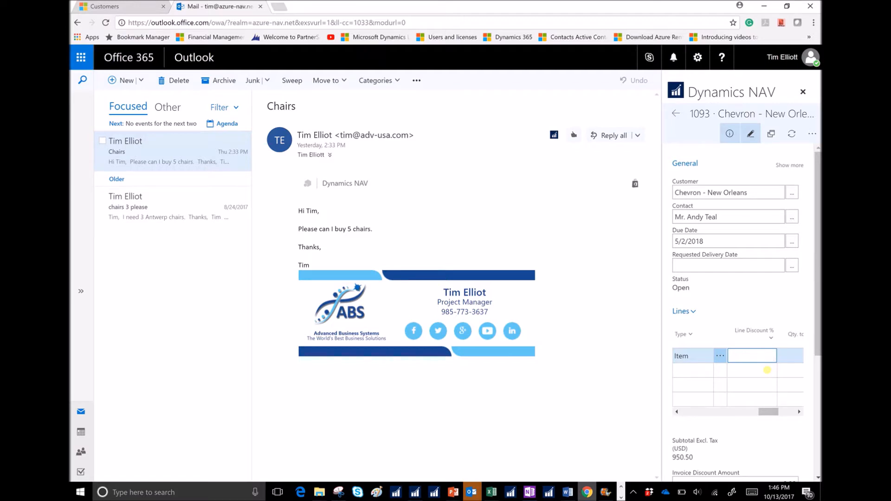
click(767, 370)
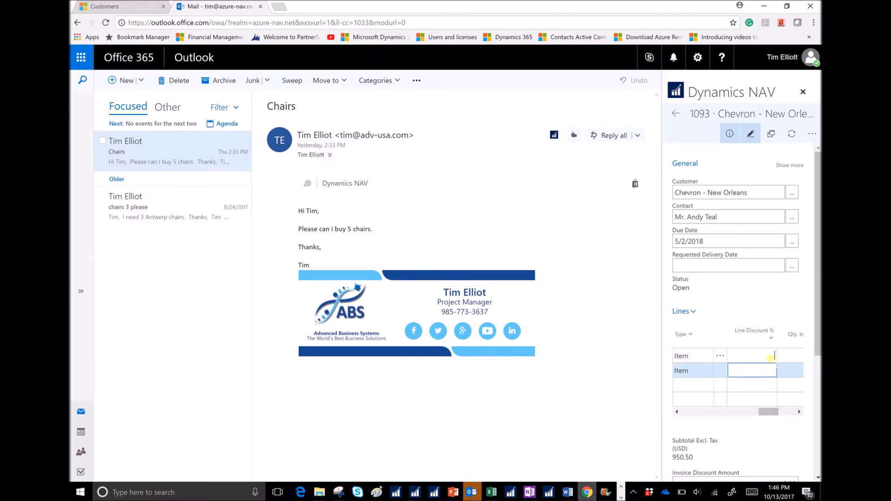
click(771, 356)
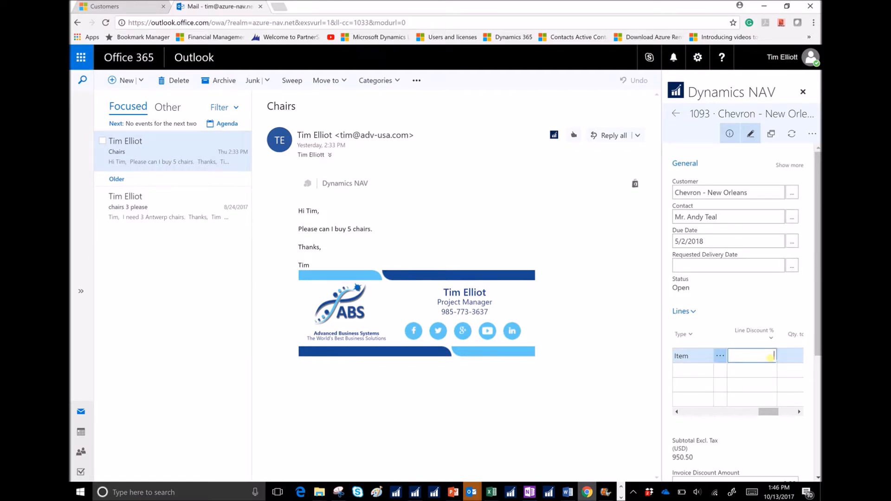
drag(817, 303, 817, 384)
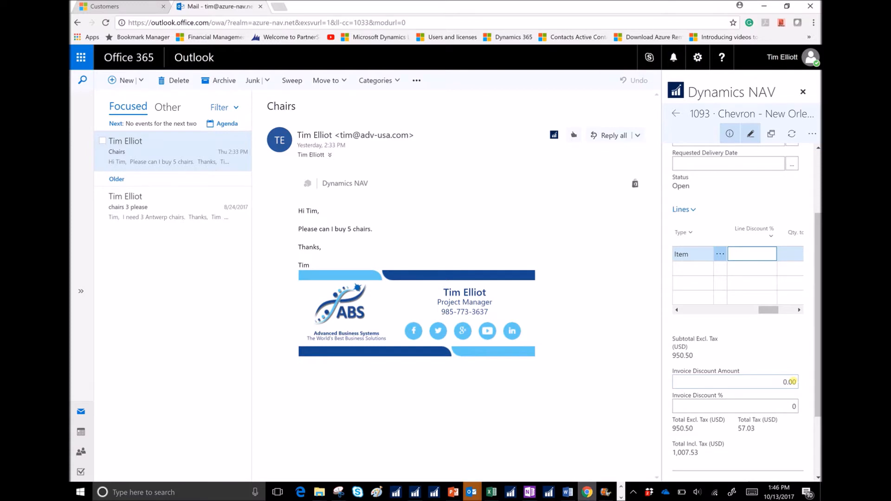
drag(819, 392, 818, 466)
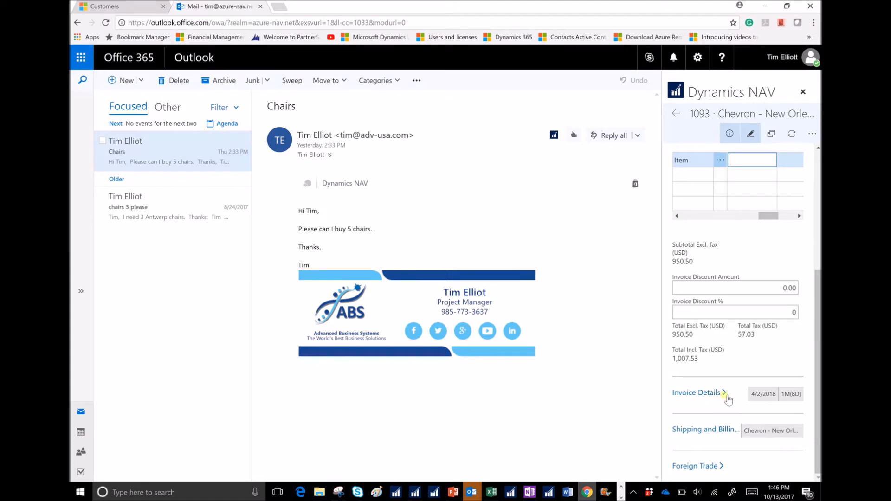
Step: Expand the quote's Invoice Details to show all fields and review its payment, tax, dimension and location settings
click(722, 398)
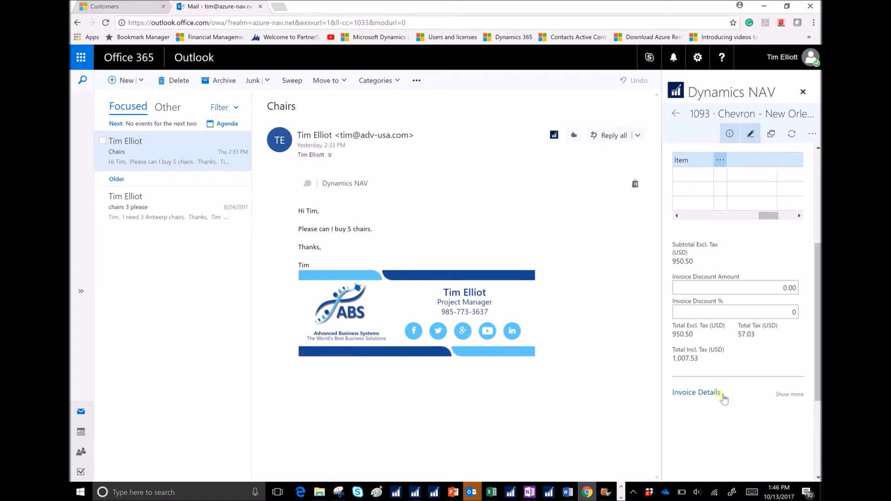
scroll(757, 397, down, 2)
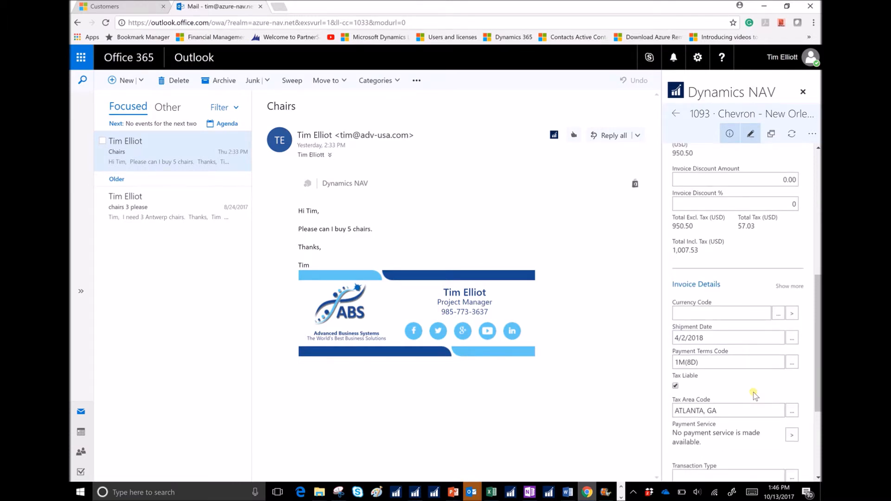
click(798, 287)
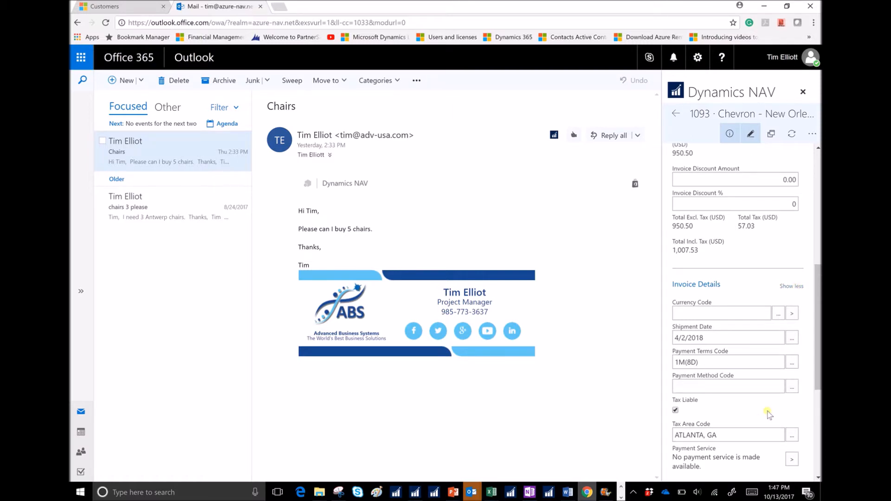
scroll(767, 412, down, 1)
scroll(767, 411, down, 3)
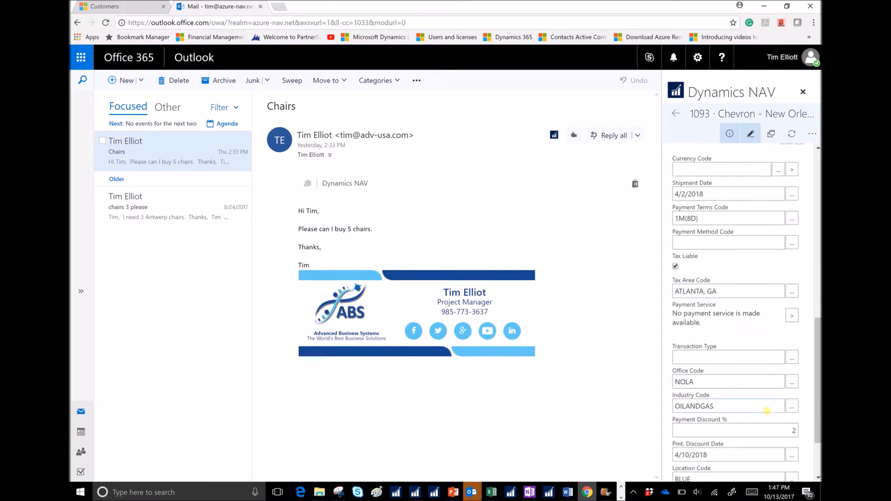
scroll(767, 411, down, 2)
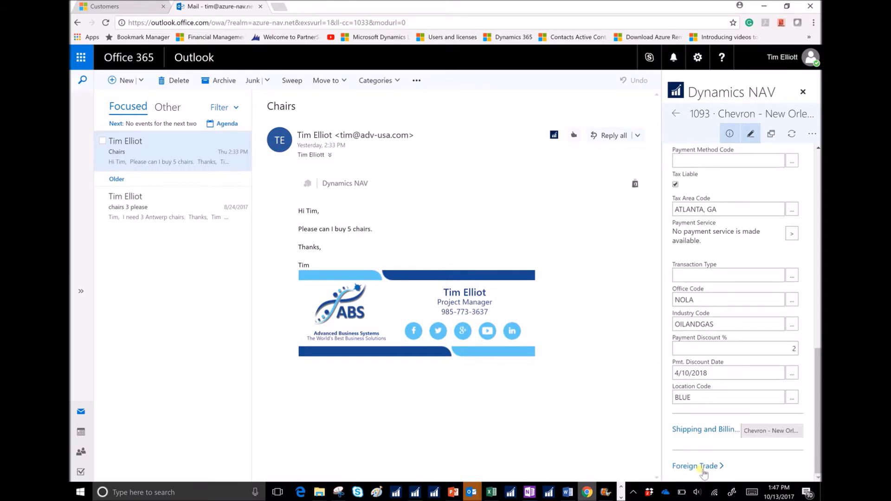
Step: Look over the actions available for the sales quote, and close the Dynamics NAV add-in pane
drag(818, 415, 802, 158)
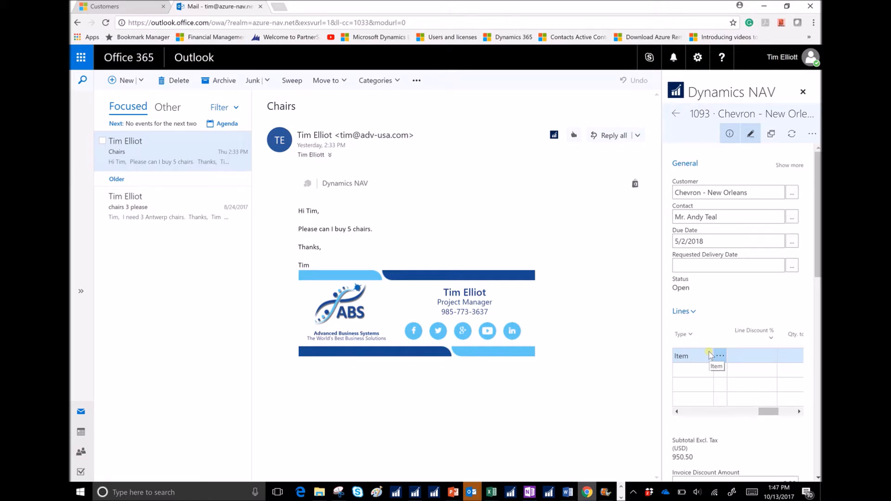
click(813, 134)
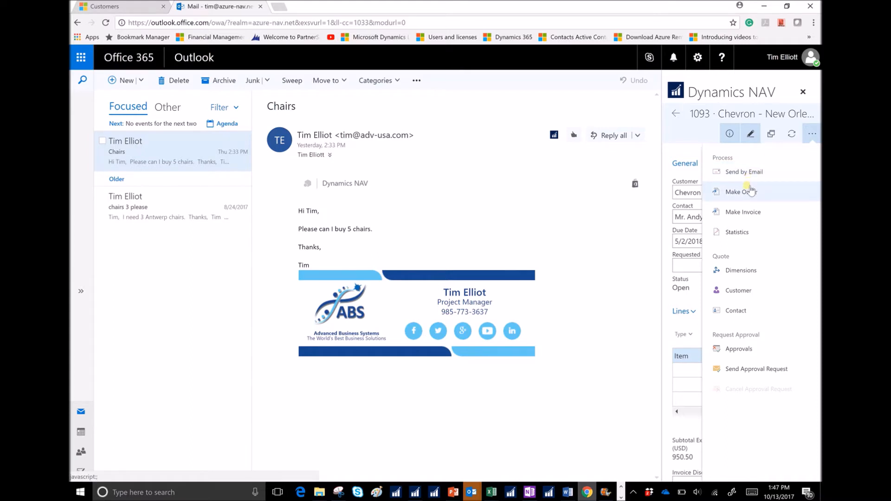
click(682, 154)
click(803, 92)
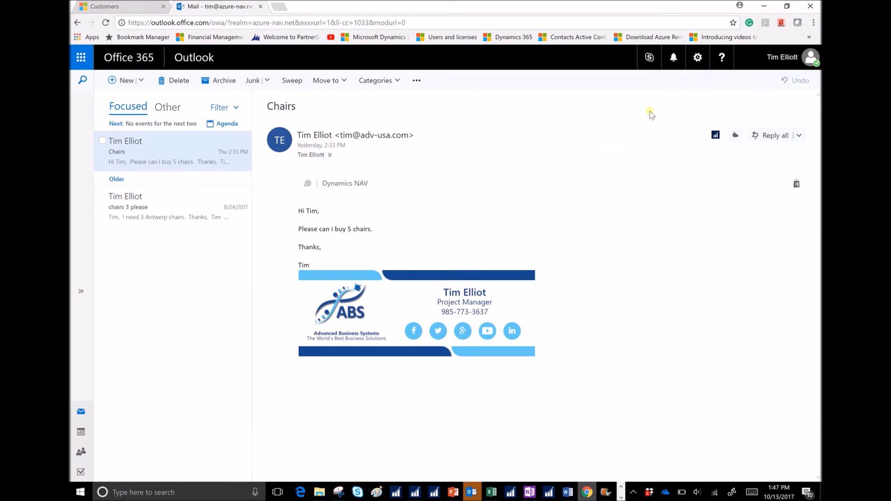
Step: Reopen Contact Insights for the email and open the newest of Chevron - New Orleans's ongoing sales quotes
mouse_move(415, 498)
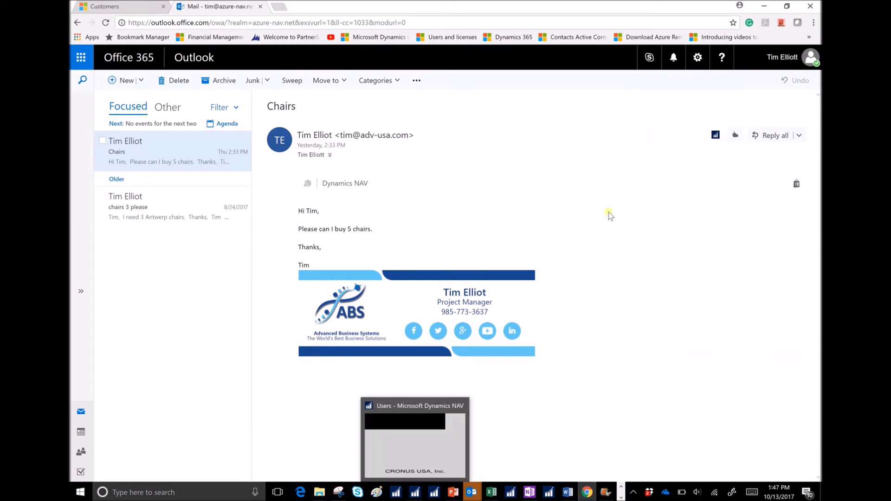
click(716, 136)
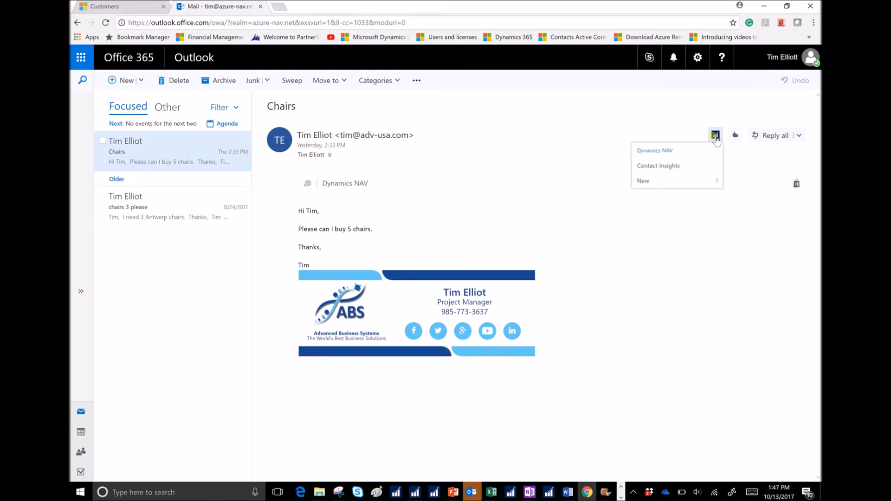
click(687, 168)
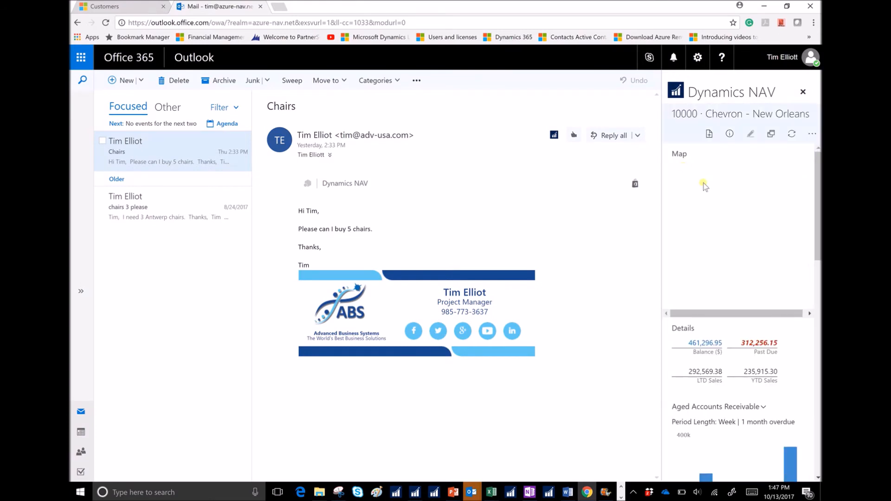
scroll(760, 332, down, 5)
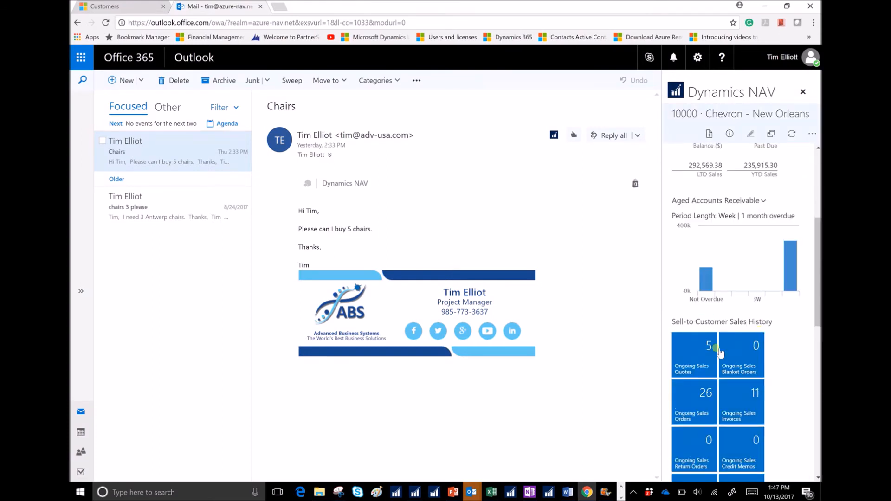
click(705, 361)
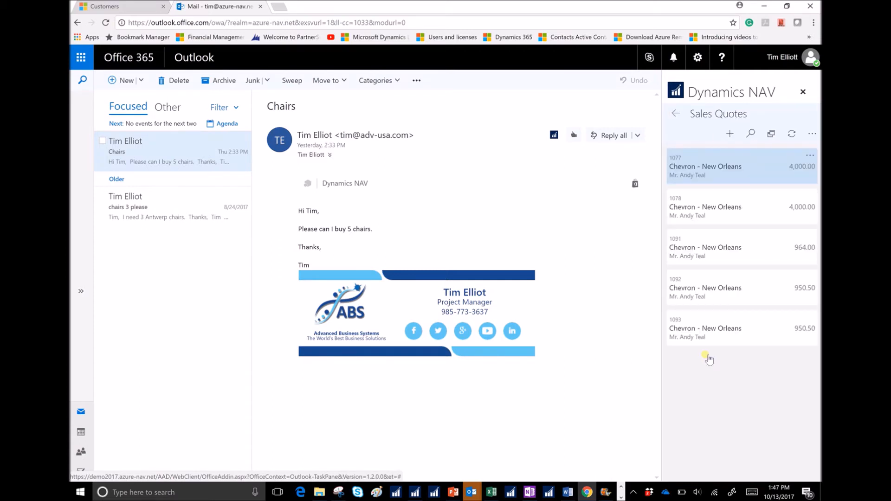
click(692, 325)
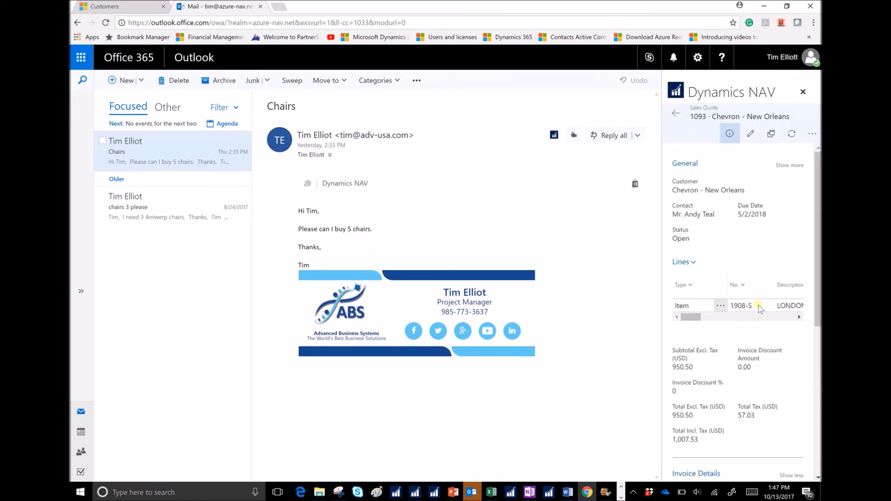
Step: Switch to the Microsoft Dynamics NAV desktop client, find the Sales Quotes list and open the newest Chevron - New Orleans quote
click(417, 495)
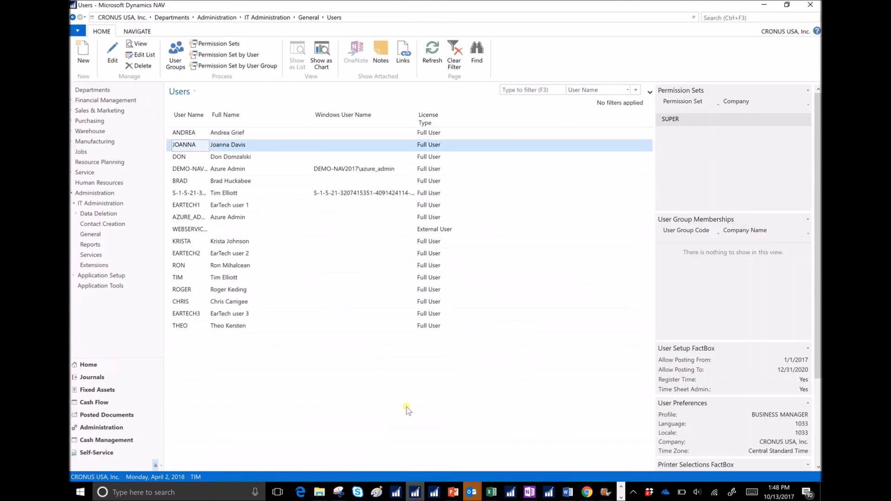
click(728, 17)
text(sales quote)
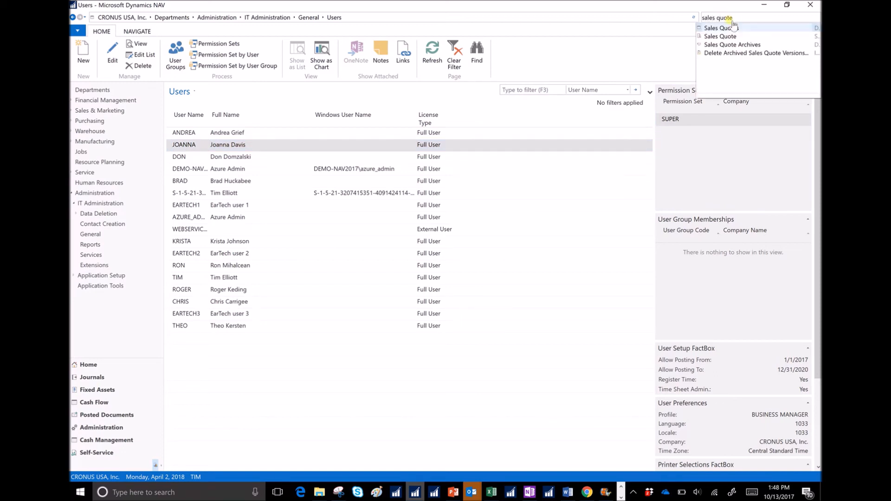
click(733, 31)
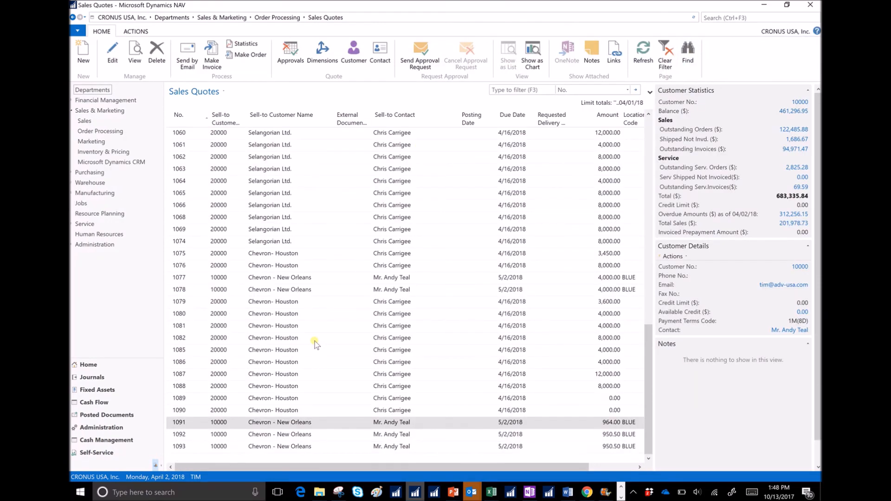
click(186, 446)
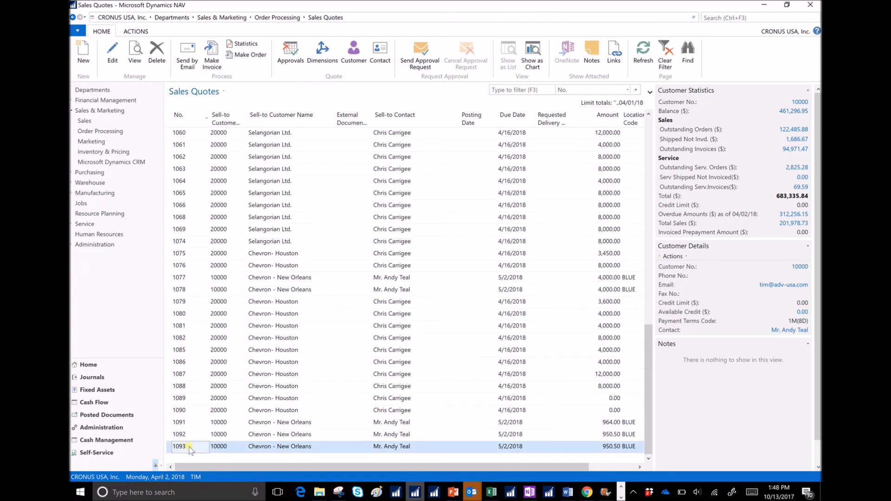
double_click(189, 447)
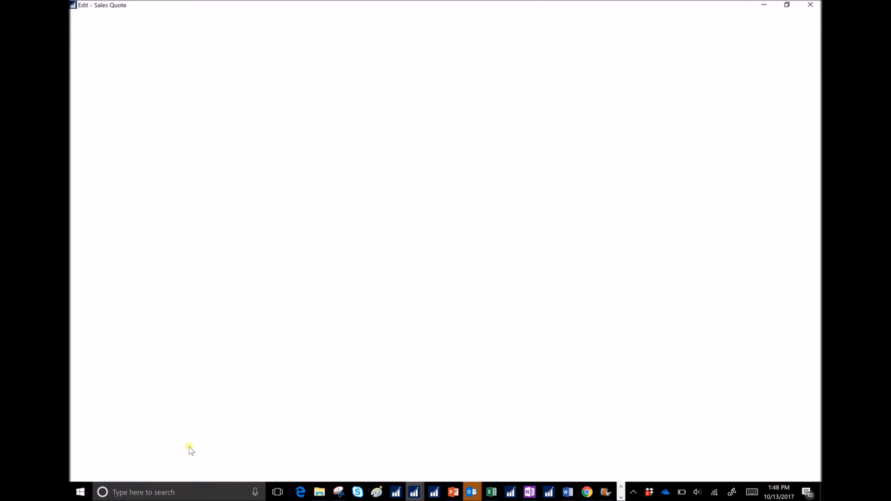